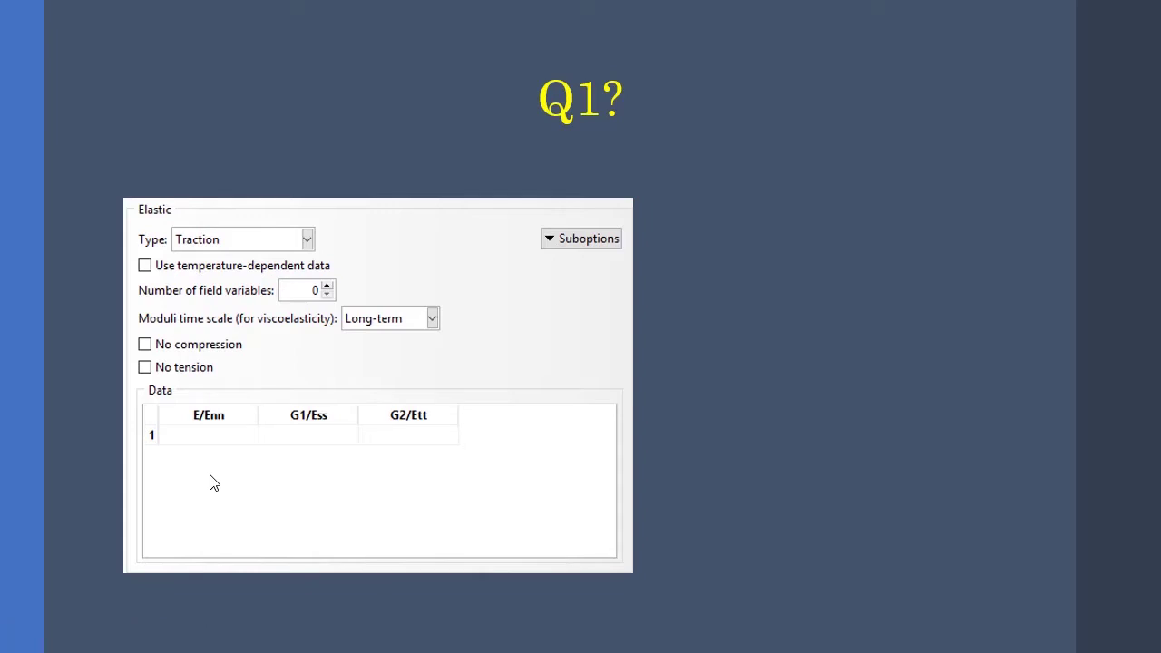
Step: Reveal the cohesive section settings on the Q1 slide before moving to Abaqus/CAE
{"action": "left_click", "coordinate": [771, 532]}
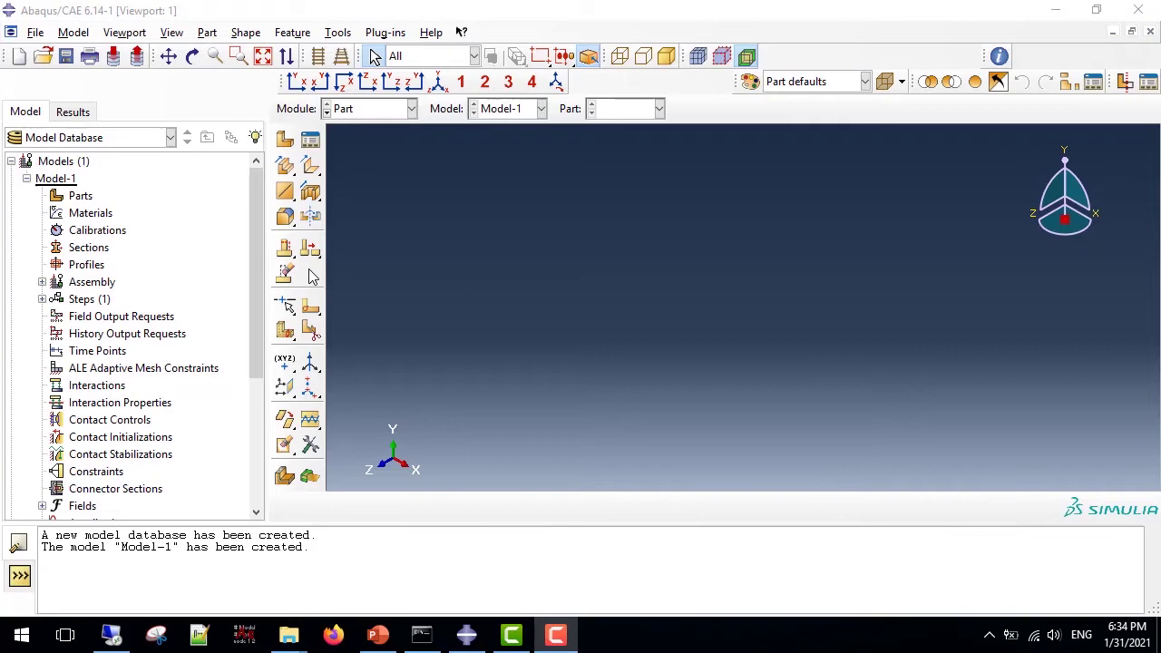
Step: Start a new 3D extruded solid part and sketch a rectangle
{"action": "left_click", "coordinate": [285, 143]}
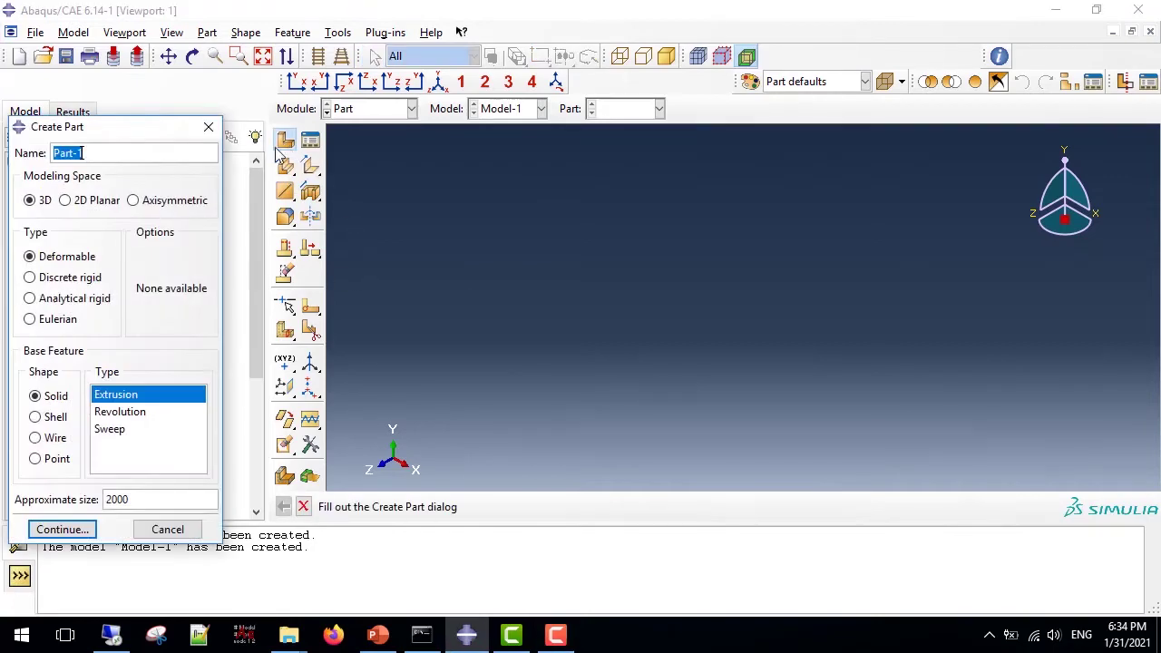
{"action": "left_click", "coordinate": [61, 529]}
{"action": "left_click", "coordinate": [311, 166]}
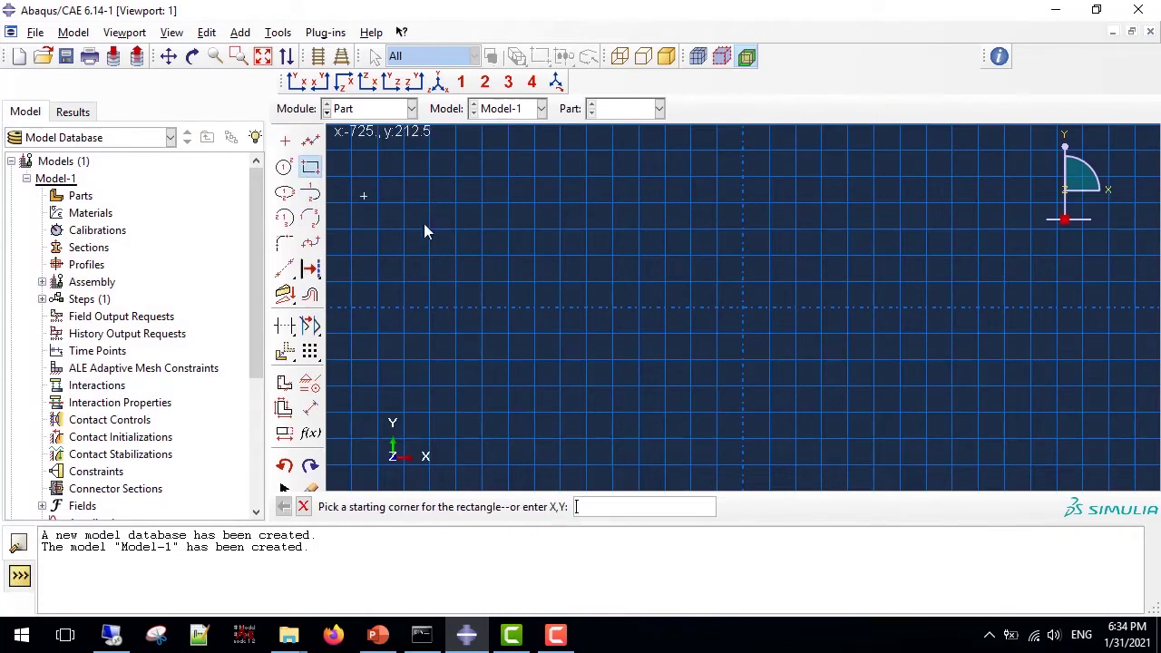
{"action": "left_click", "coordinate": [503, 237]}
{"action": "left_click", "coordinate": [983, 384]}
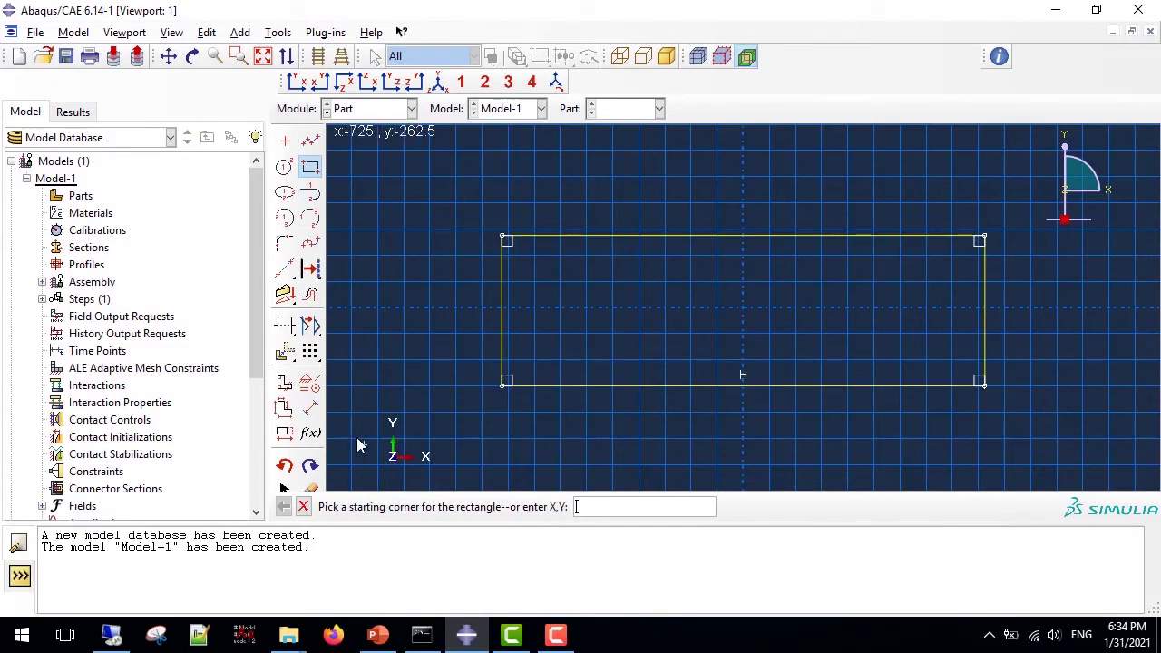
Step: Dimension the rectangle to height 100 and width 2000
{"action": "left_click", "coordinate": [310, 408]}
{"action": "left_click", "coordinate": [491, 319]}
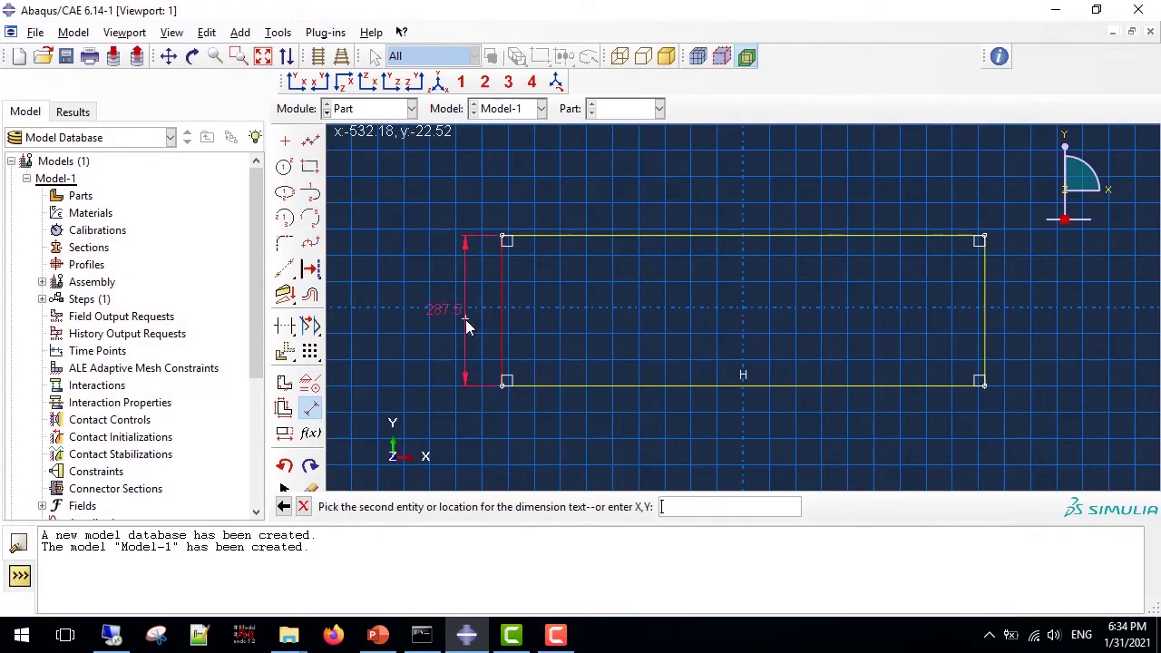
{"action": "left_click", "coordinate": [465, 319]}
{"action": "type", "text": "100"}
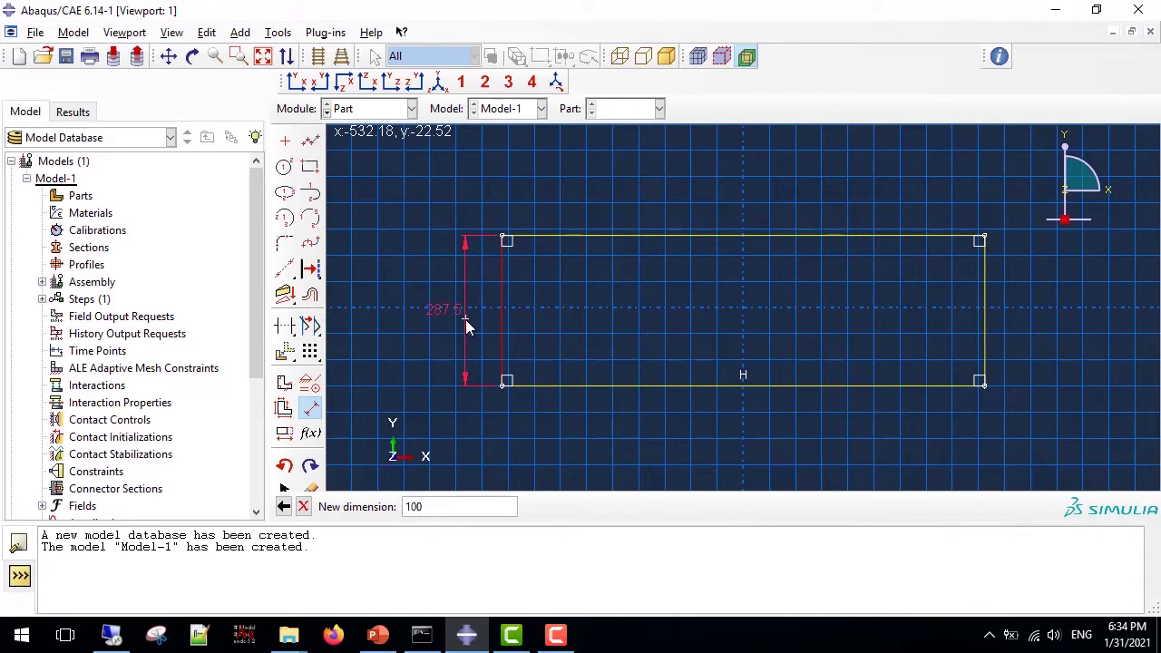
{"action": "key", "text": "Return"}
{"action": "left_click", "coordinate": [651, 387]}
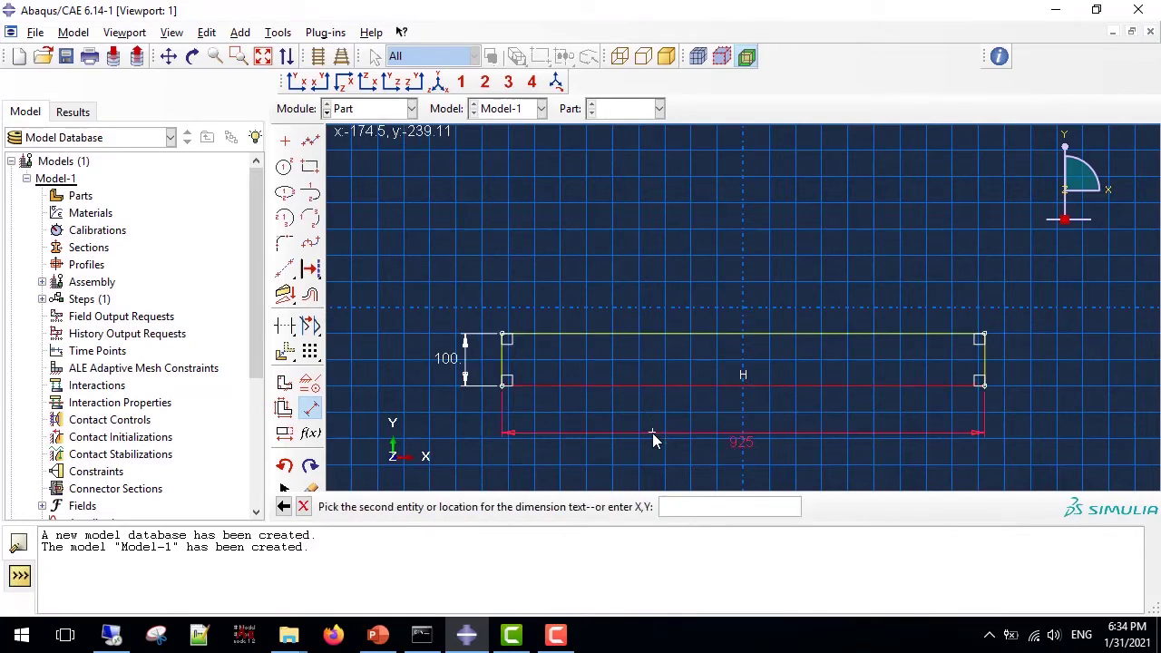
{"action": "left_click", "coordinate": [652, 433]}
{"action": "type", "text": "2000"}
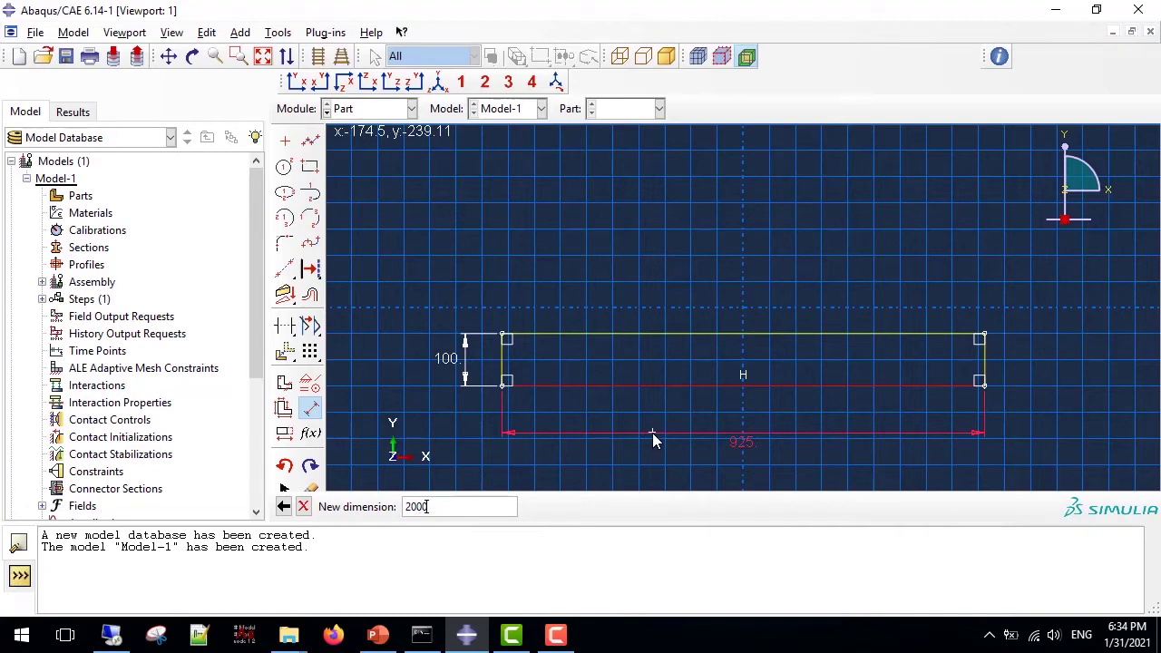
{"action": "key", "text": "Return"}
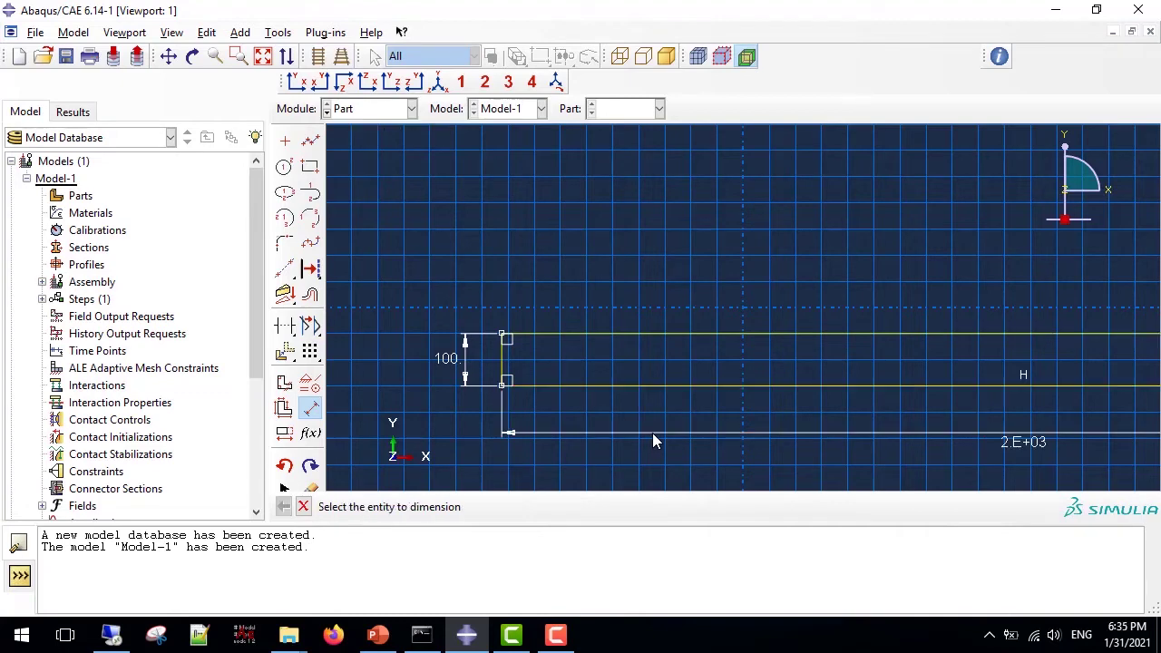
{"action": "left_click", "coordinate": [303, 506]}
Step: Finish the sketch and extrude the part 100 deep
{"action": "left_click", "coordinate": [534, 508]}
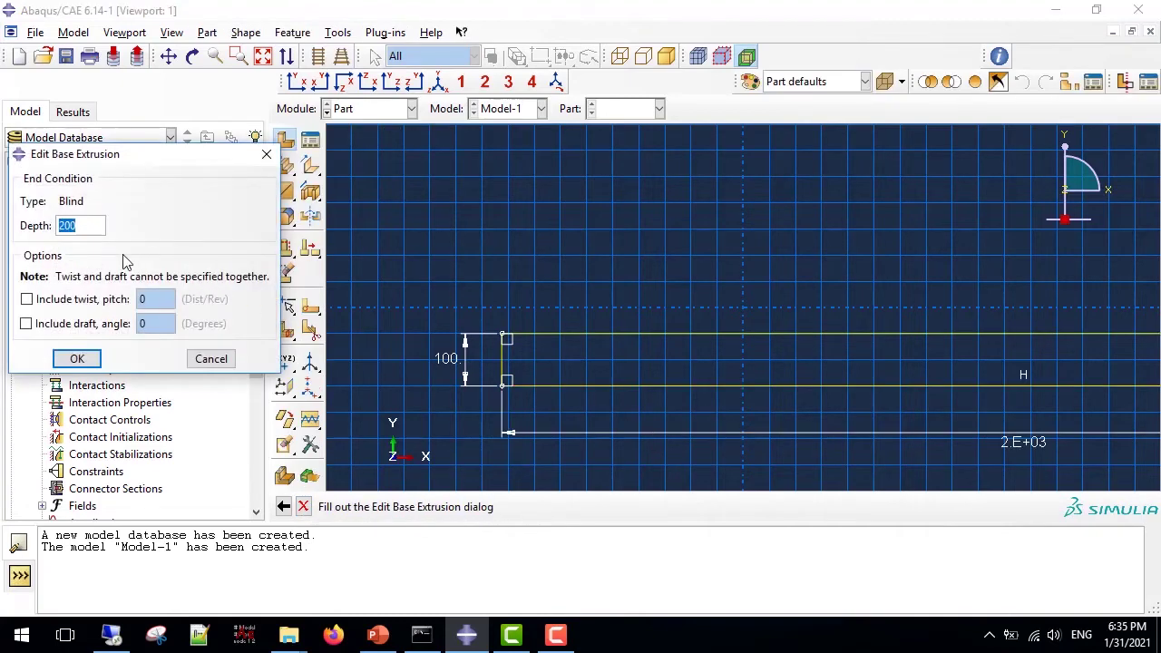
{"action": "type", "text": "100"}
{"action": "left_click", "coordinate": [77, 359]}
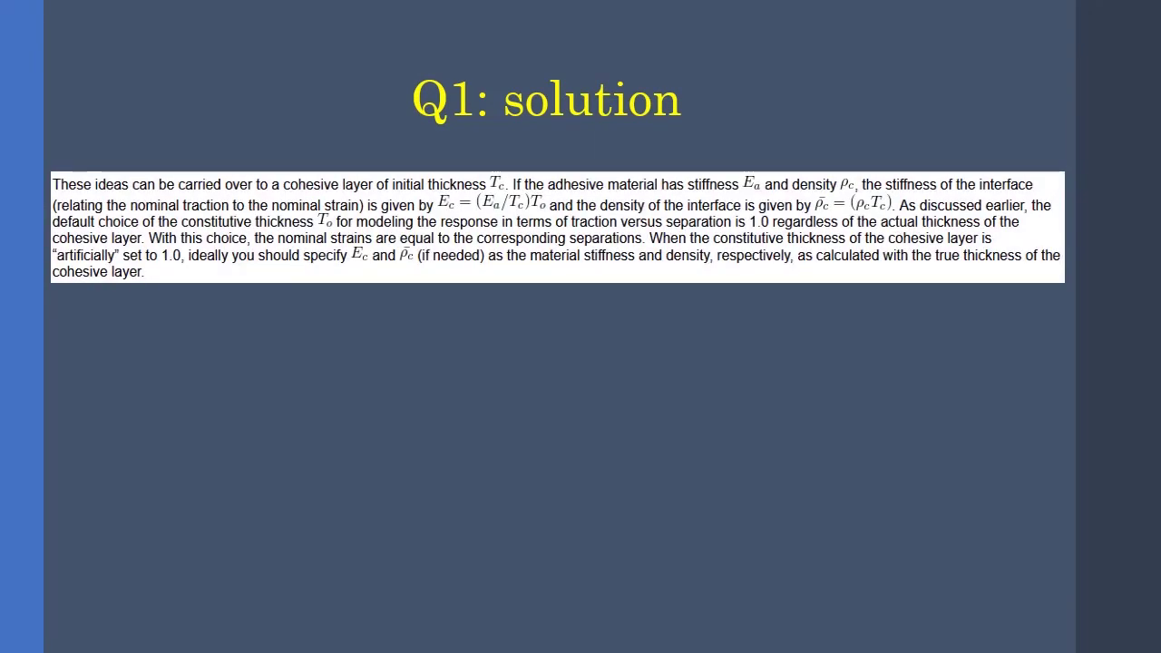
Step: Underline the key formulas on the Q1 solution slide
{"action": "key", "text": "Right"}
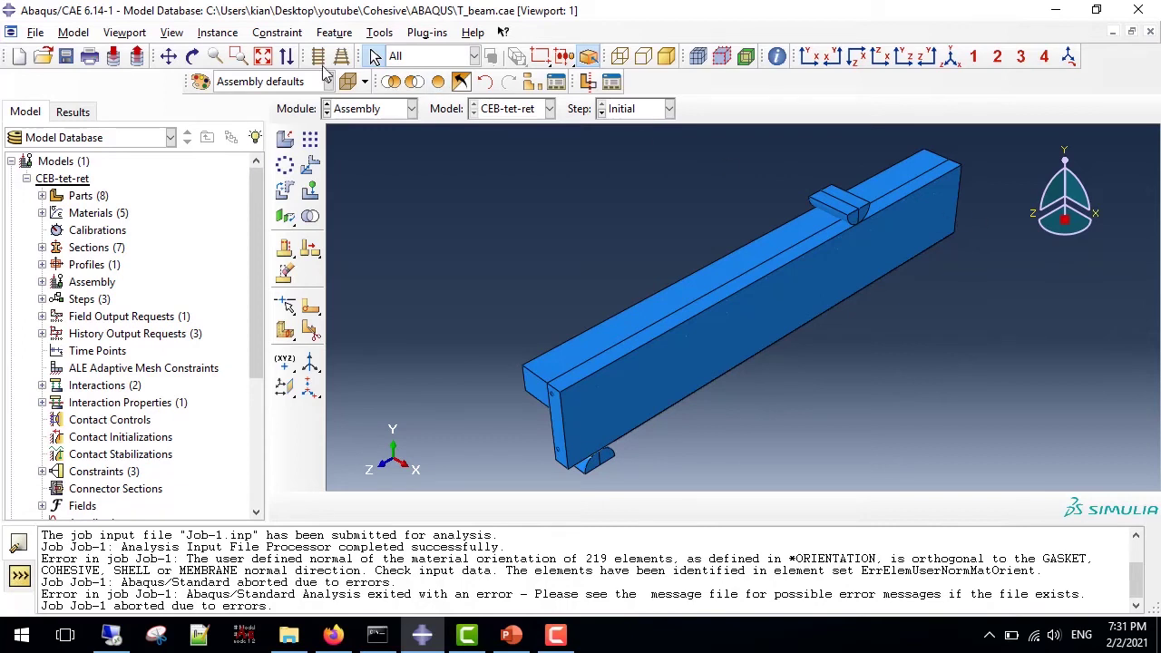
Step: Box-zoom in on the end of the beam
{"action": "left_click", "coordinate": [239, 57]}
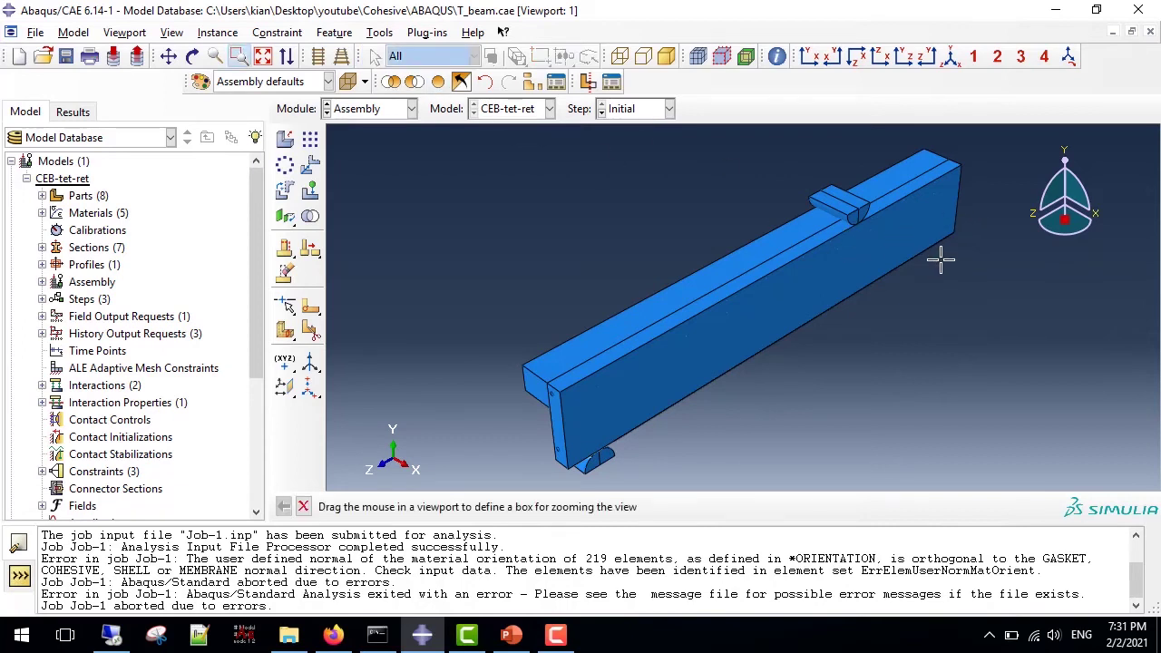
{"action": "mouse_move", "coordinate": [938, 259]}
{"action": "left_mouse_down"}
{"action": "mouse_move", "coordinate": [866, 169]}
{"action": "mouse_move", "coordinate": [808, 226]}
{"action": "left_mouse_up"}
{"action": "left_click_drag", "start_coordinate": [917, 186], "coordinate": [798, 254]}
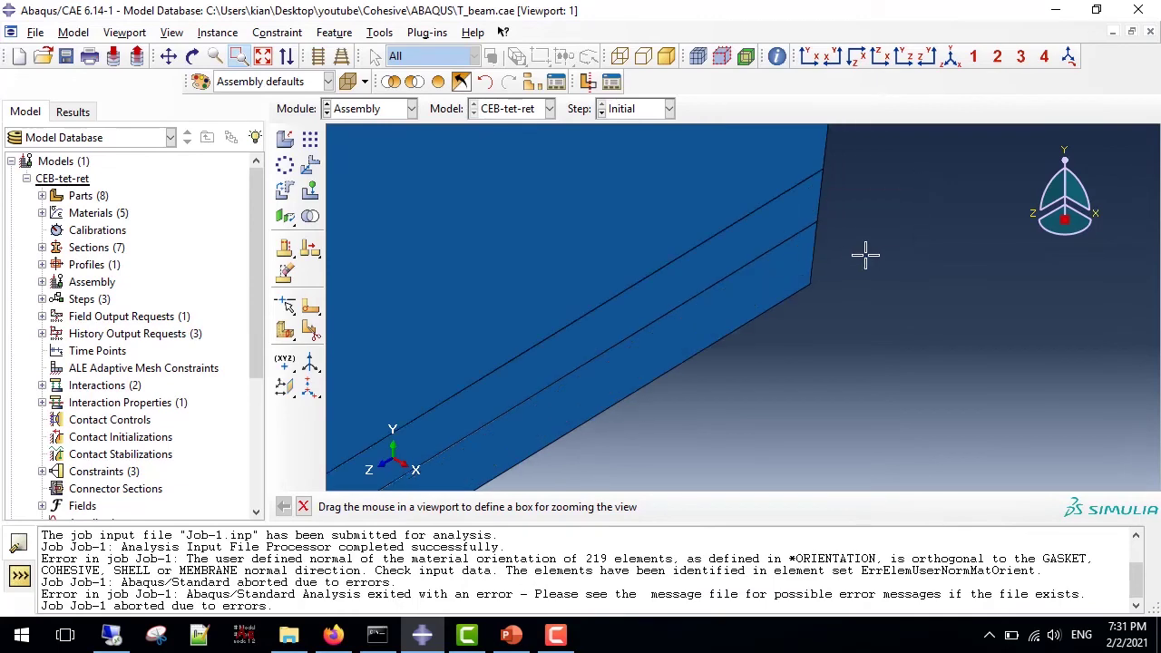
Step: Switch to the Job module and run a data check on Job-1
{"action": "left_click", "coordinate": [372, 113]}
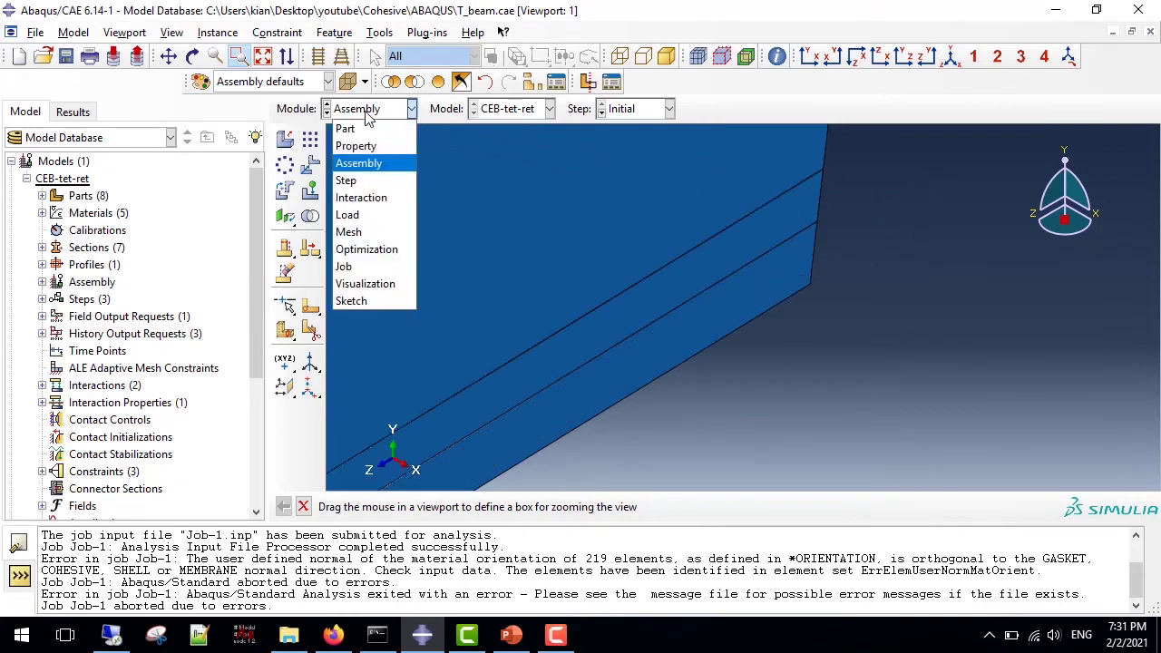
{"action": "left_click", "coordinate": [361, 270]}
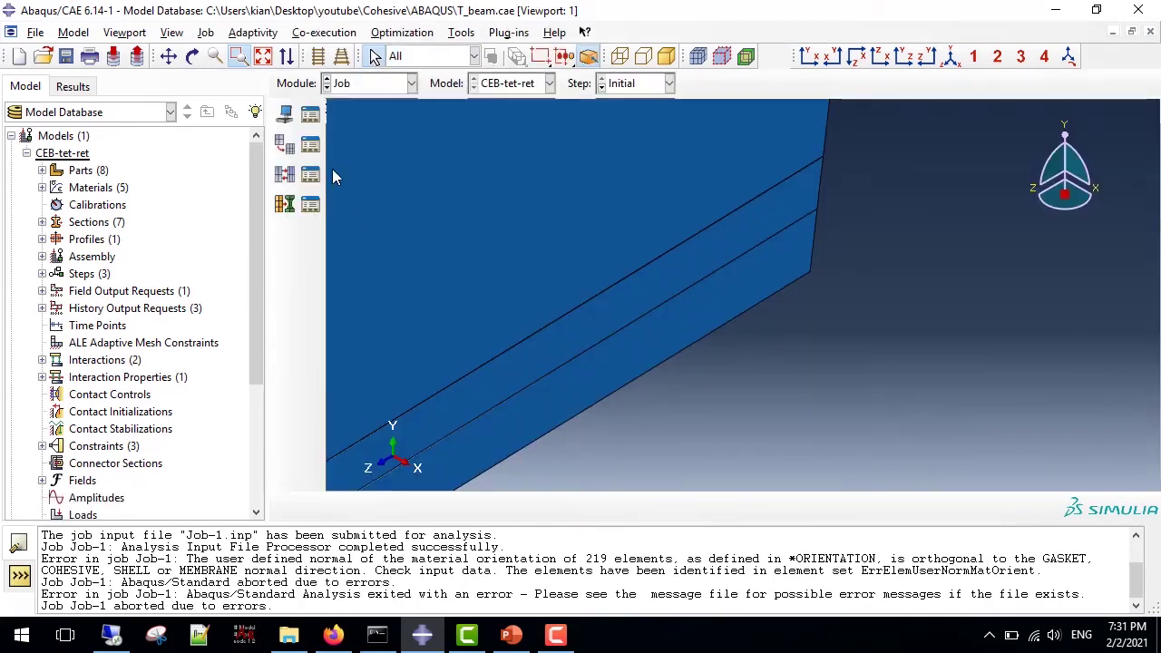
{"action": "left_click", "coordinate": [311, 114]}
{"action": "left_click", "coordinate": [862, 186]}
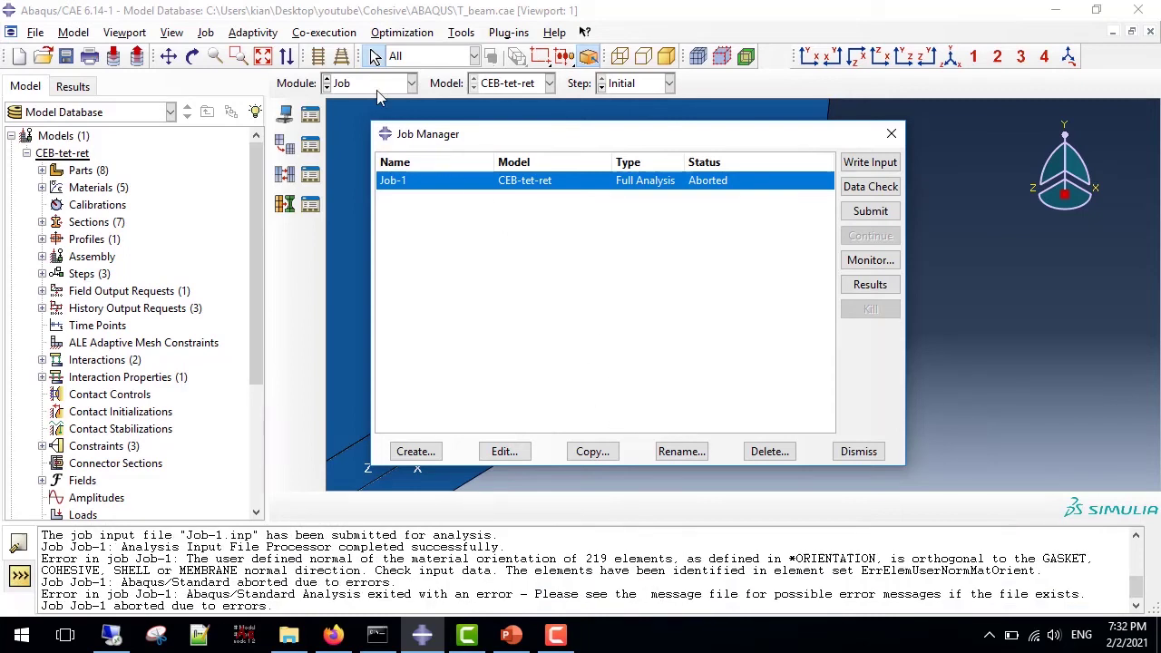
Step: Switch to the Mesh module for the Epoxy part
{"action": "left_click", "coordinate": [372, 86]}
{"action": "left_click", "coordinate": [371, 87]}
{"action": "left_click", "coordinate": [363, 207]}
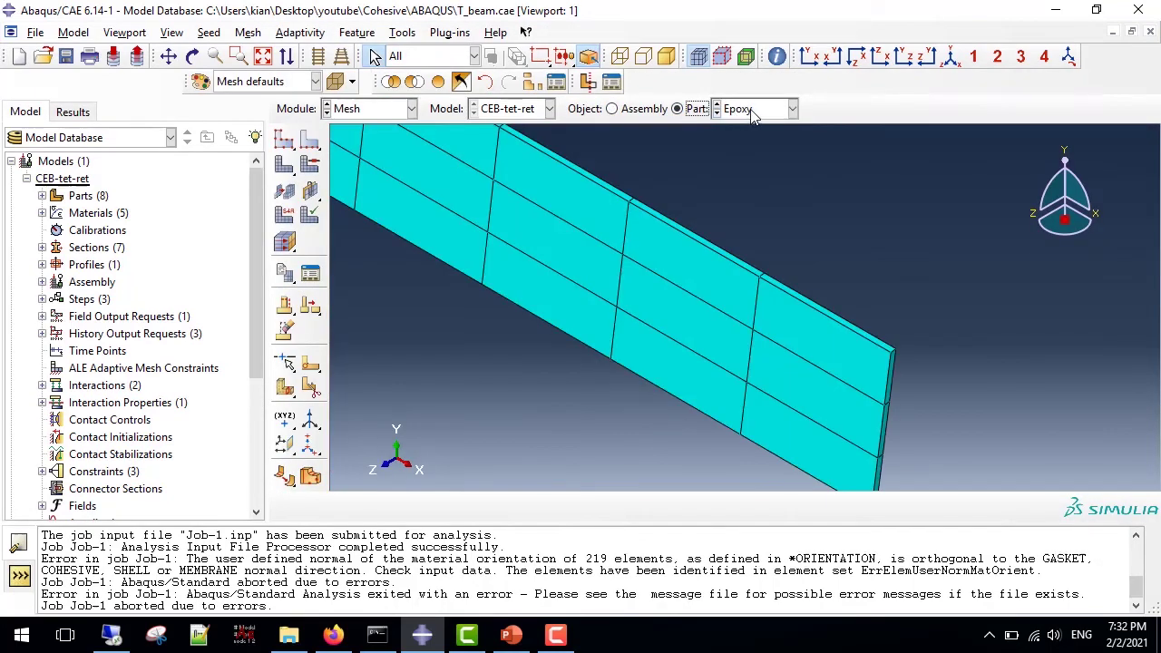
Step: Give the Epoxy mesh a stack orientation referenced to its top face, then return to the Job module
{"action": "left_click", "coordinate": [948, 62]}
{"action": "scroll", "coordinate": [1052, 488], "scroll_direction": "up", "scroll_amount": 5}
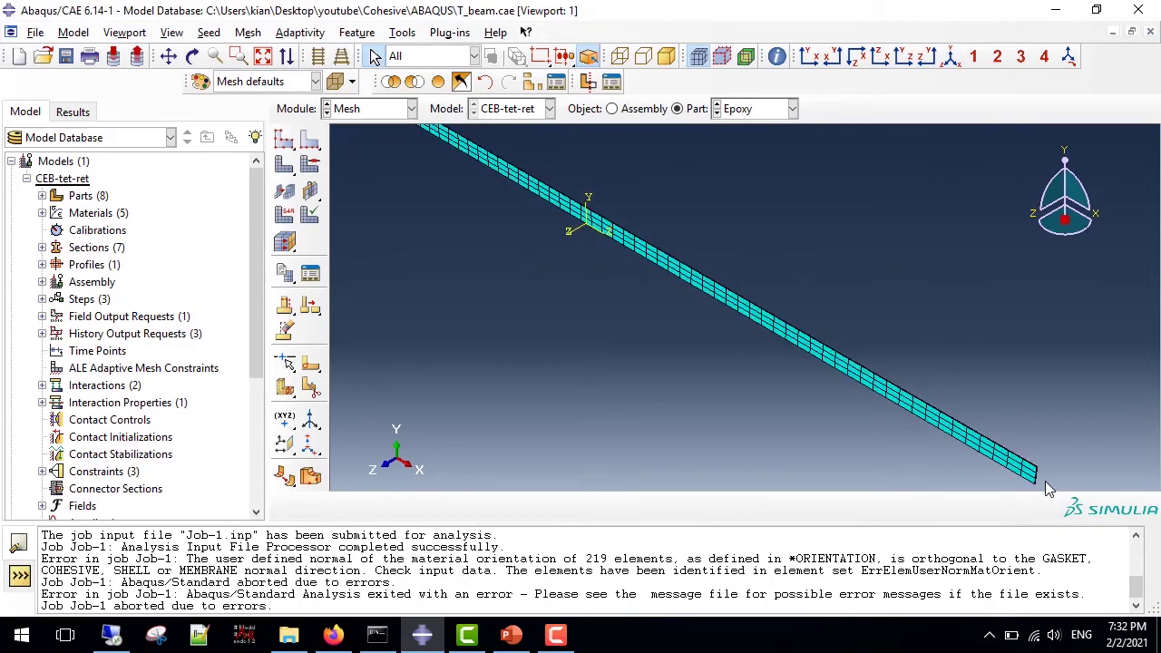
{"action": "scroll", "coordinate": [1049, 481], "scroll_direction": "up", "scroll_amount": 5}
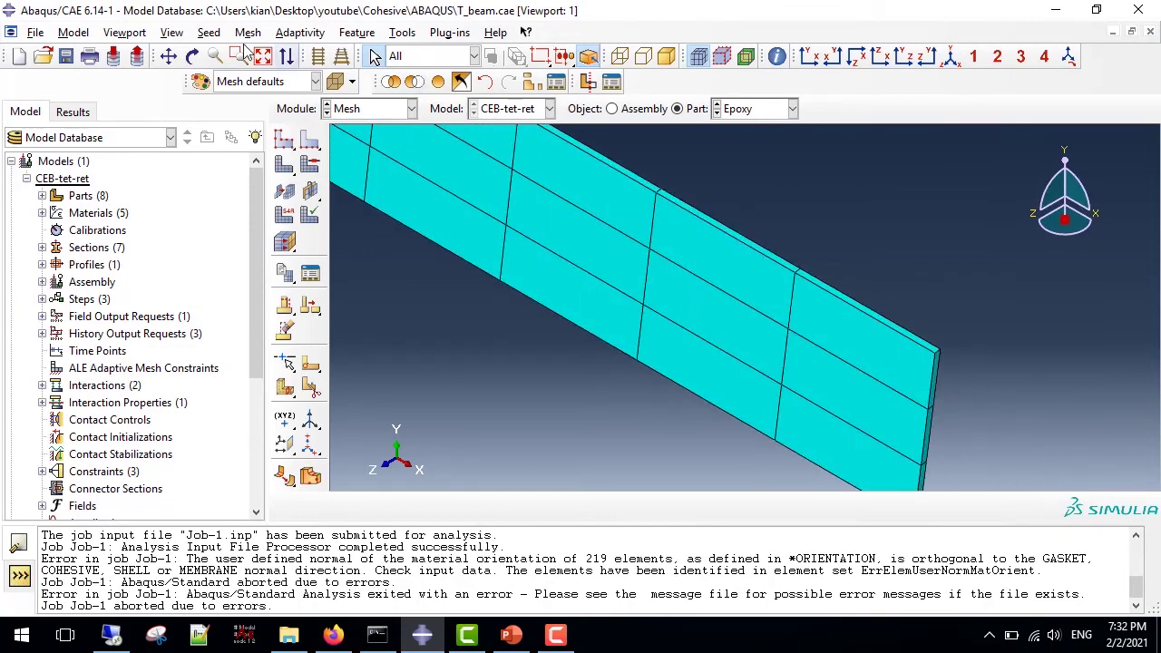
{"action": "left_click", "coordinate": [208, 35]}
{"action": "mouse_move", "coordinate": [248, 35]}
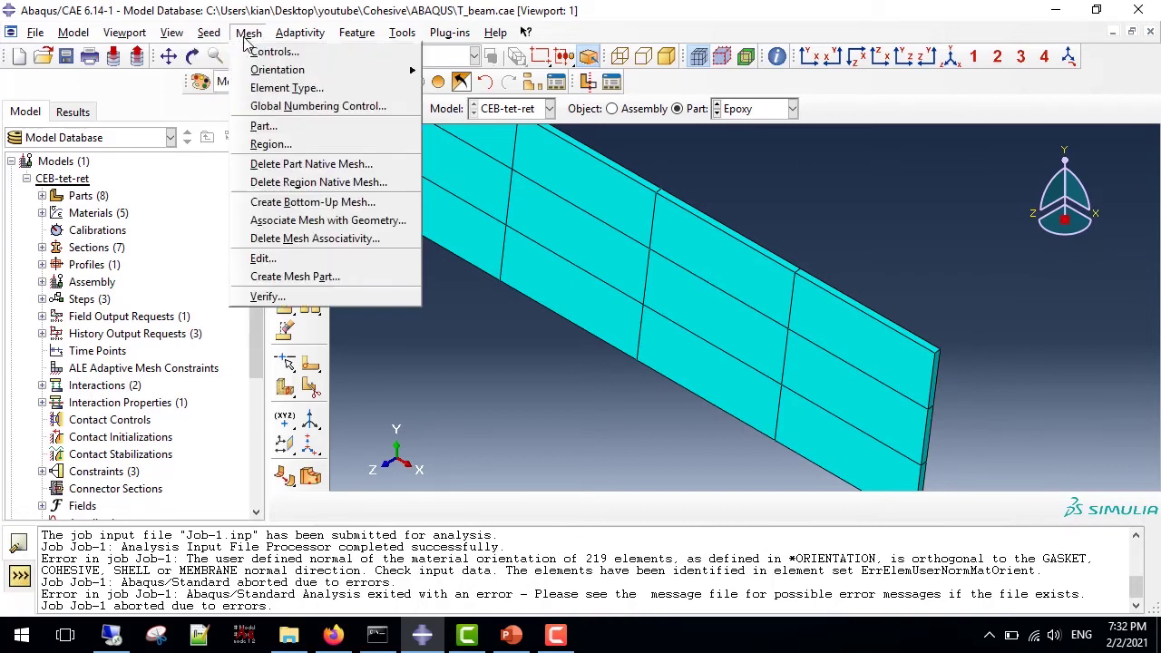
{"action": "mouse_move", "coordinate": [388, 78]}
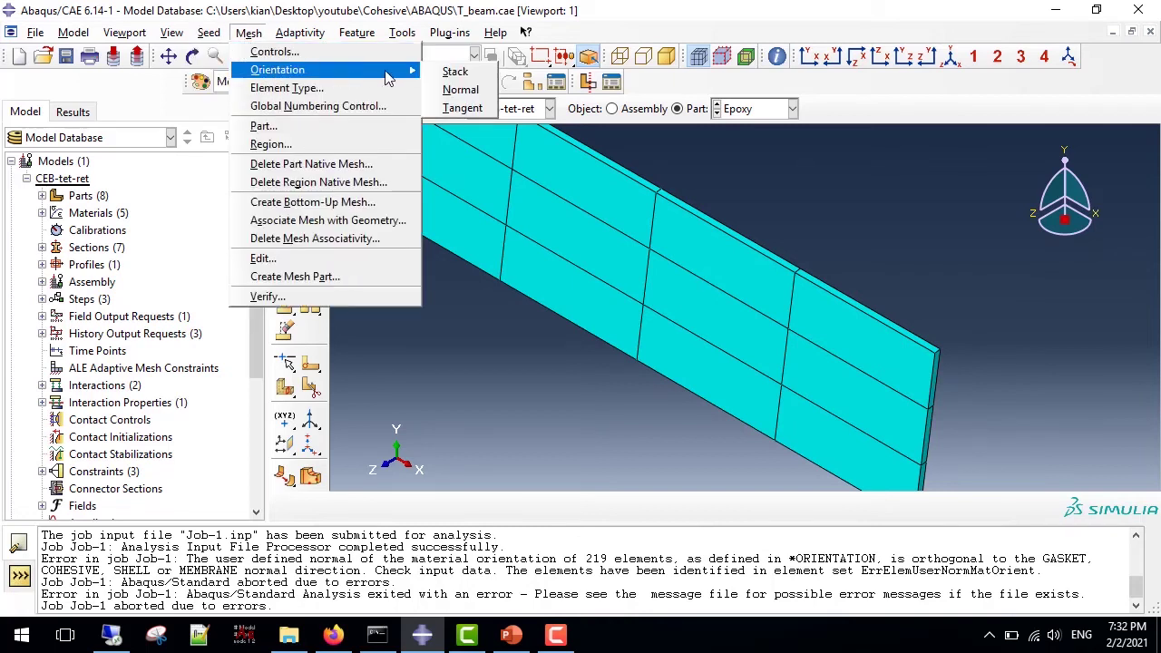
{"action": "left_click", "coordinate": [451, 73]}
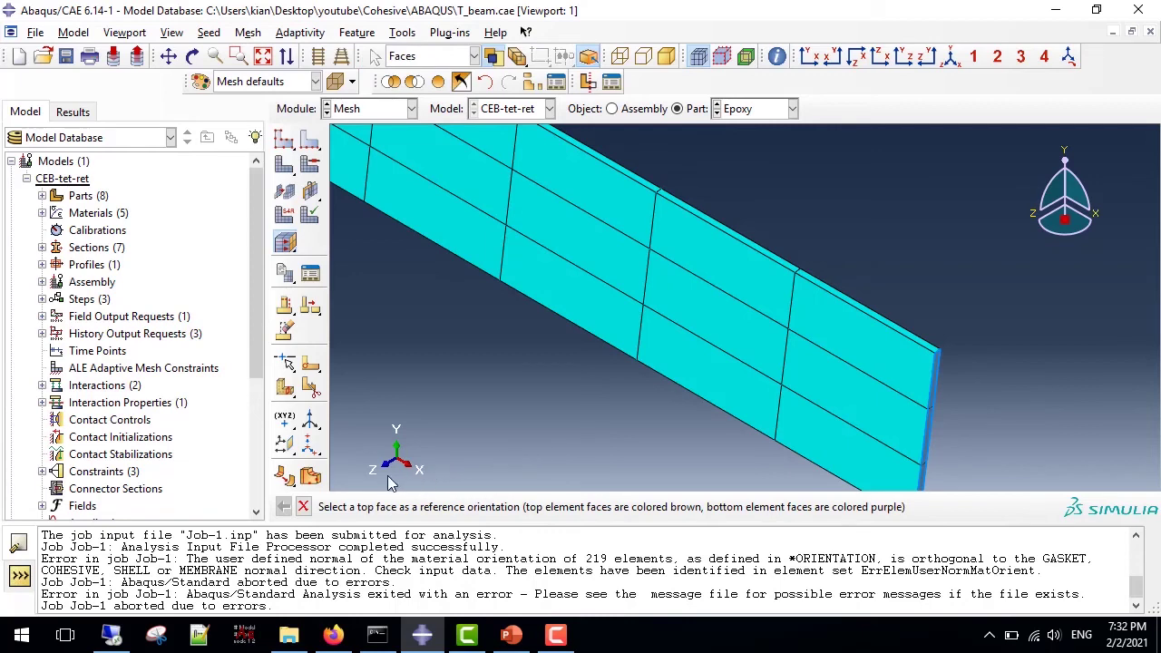
{"action": "left_click", "coordinate": [729, 388]}
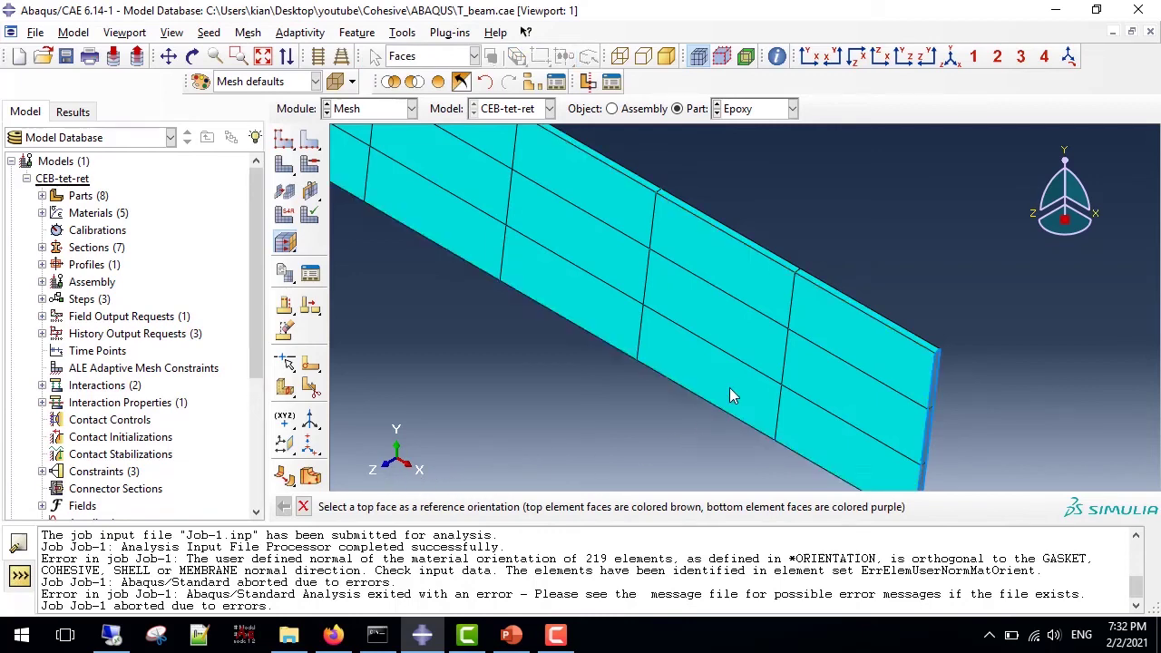
{"action": "left_click", "coordinate": [502, 507]}
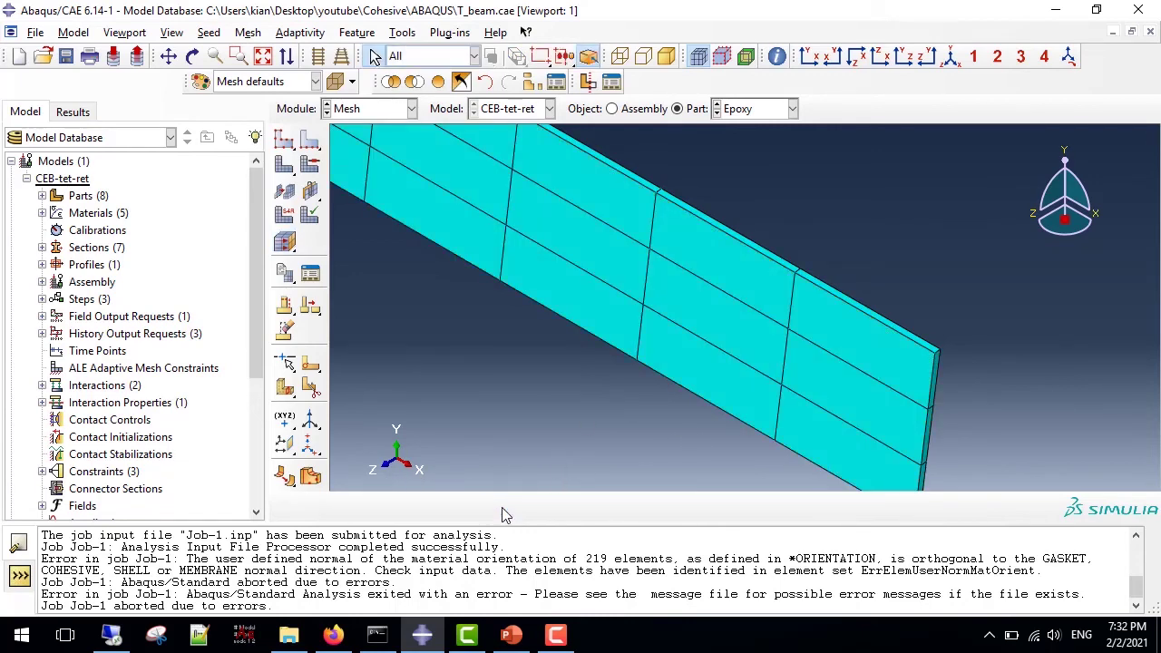
{"action": "left_click", "coordinate": [363, 108]}
{"action": "left_click", "coordinate": [345, 272]}
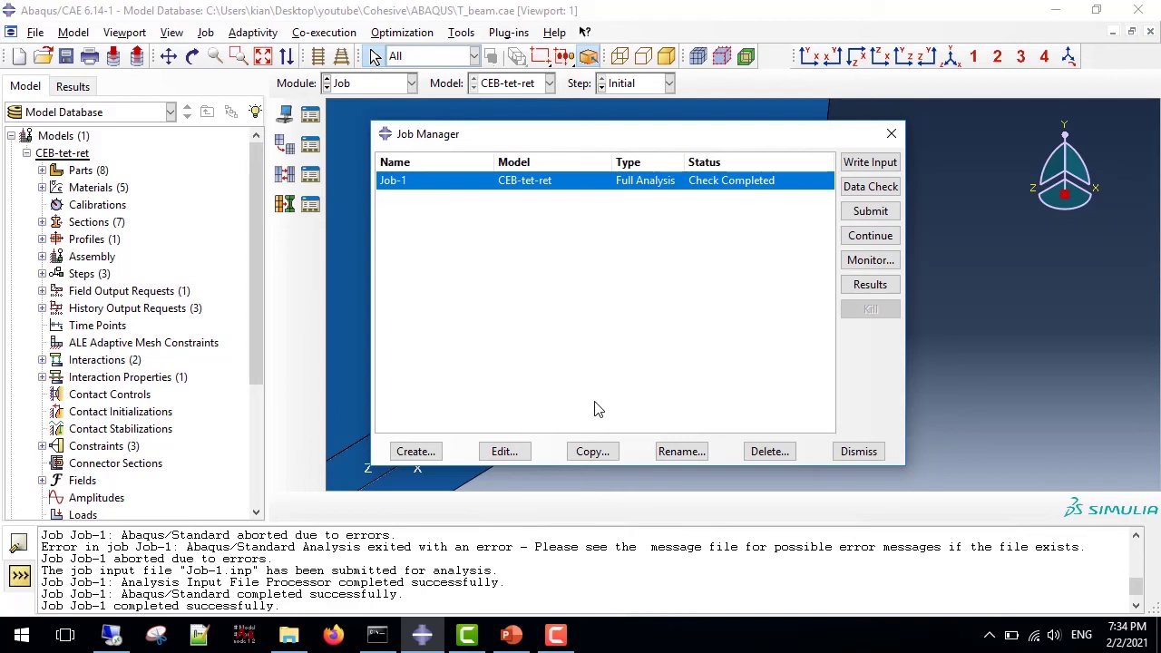
Step: Open Job-1's results in the Visualization module
{"action": "left_click", "coordinate": [860, 282]}
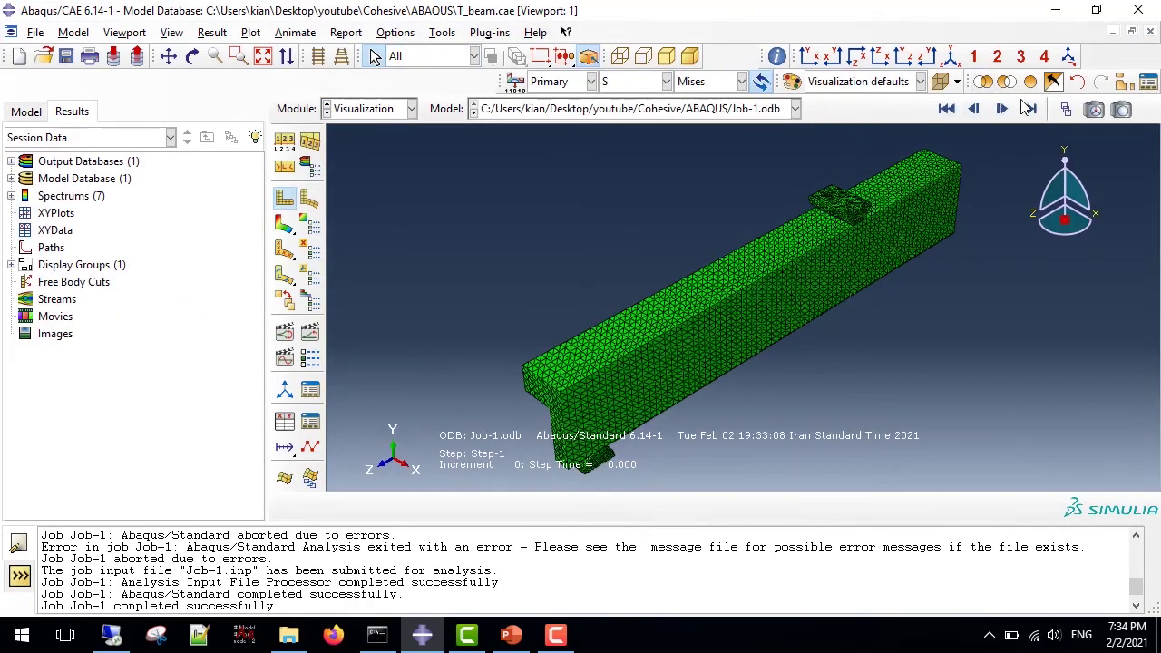
Step: Create a display group that removes part instances FI8-1 through T_BEAM-1
{"action": "left_click", "coordinate": [1122, 82]}
{"action": "left_click", "coordinate": [195, 112]}
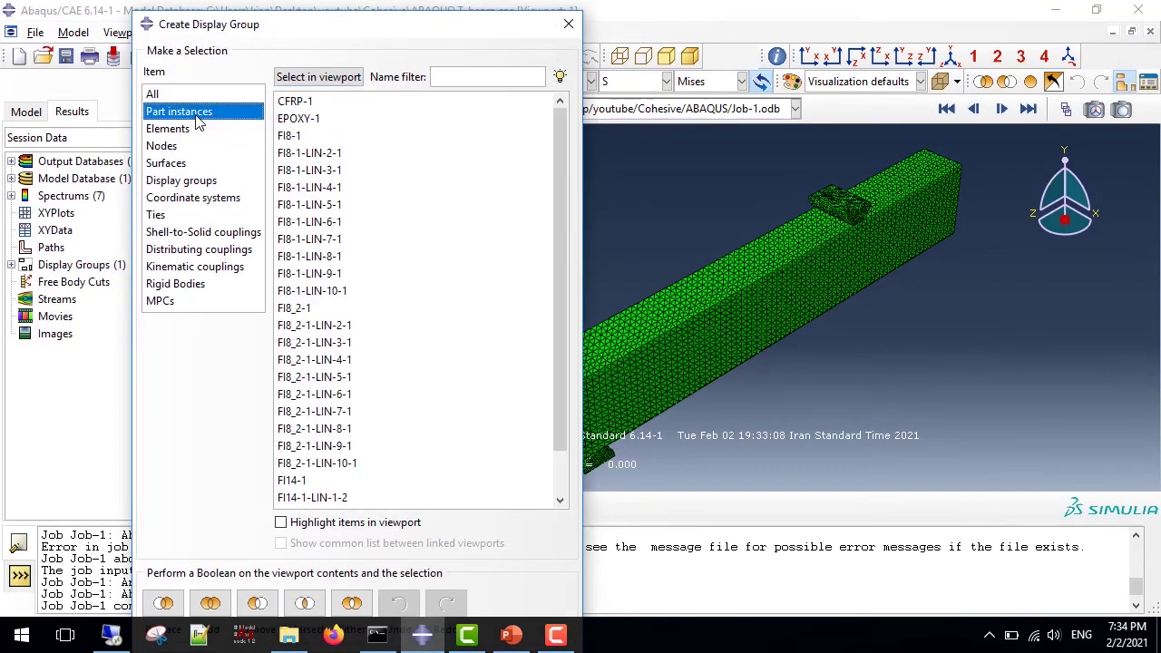
{"action": "left_click", "coordinate": [313, 104]}
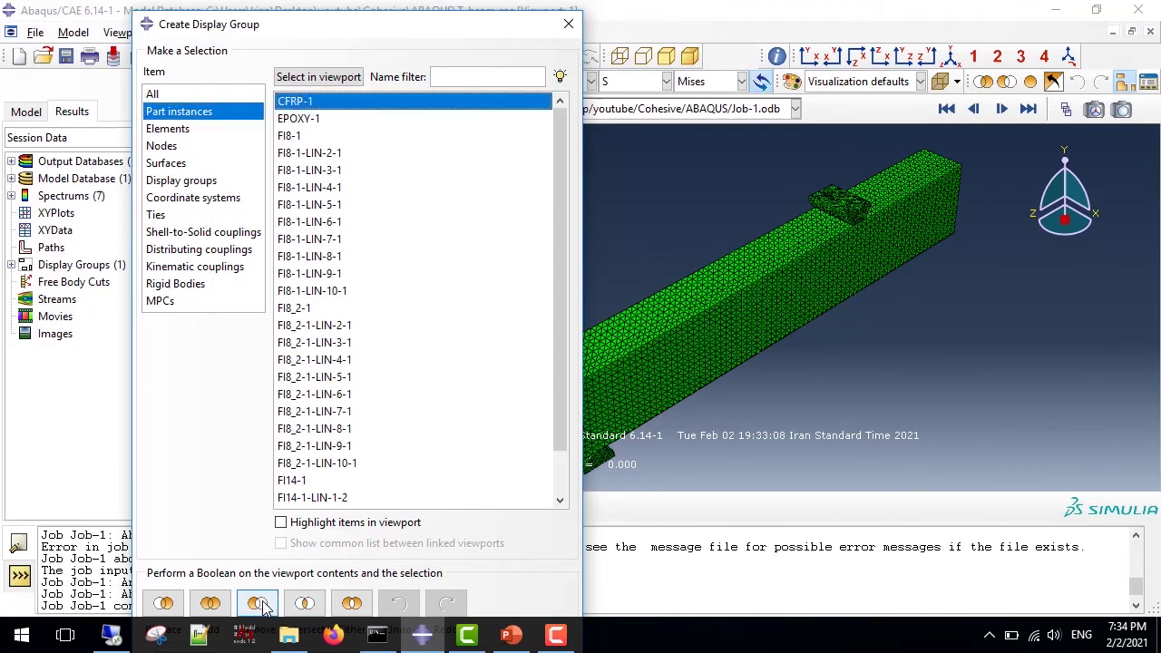
{"action": "left_click_drag", "start_coordinate": [313, 136], "coordinate": [304, 649]}
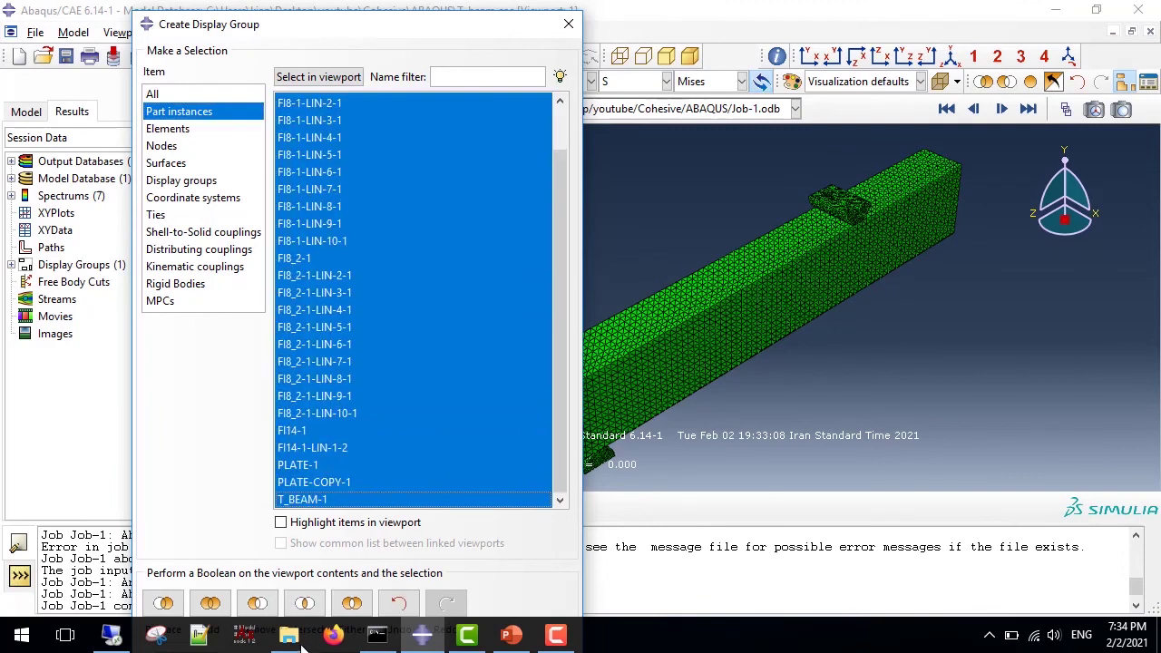
{"action": "left_click", "coordinate": [257, 603]}
{"action": "left_click", "coordinate": [568, 23]}
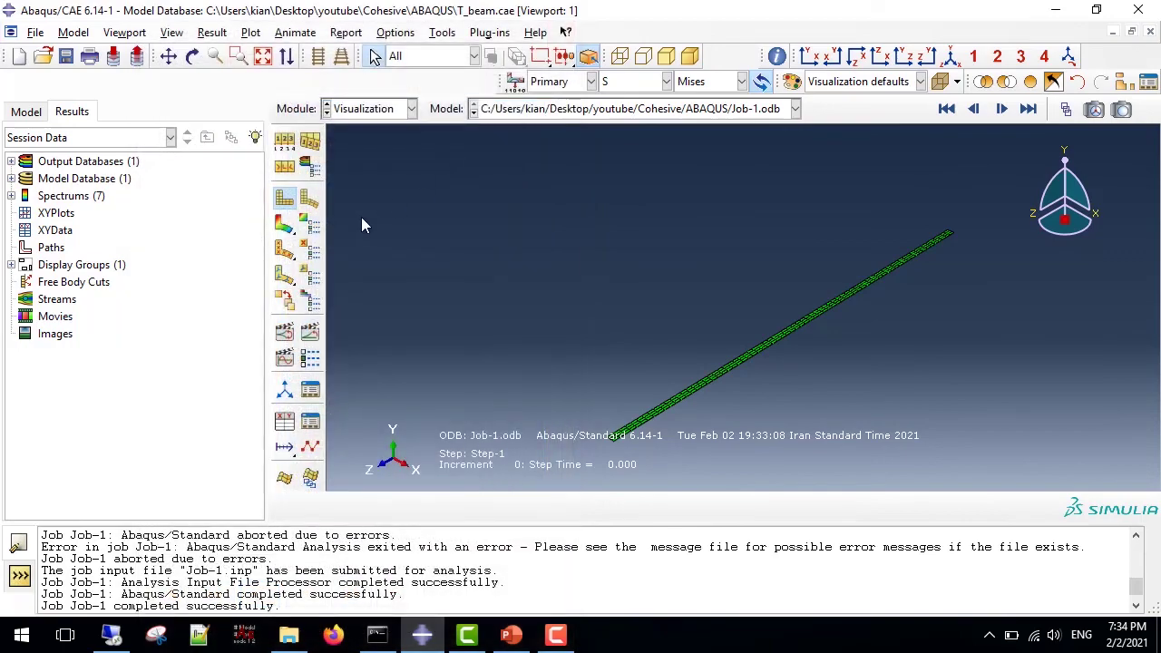
Step: Plot material orientations on the remaining thin layer and zoom in
{"action": "left_click", "coordinate": [285, 276]}
{"action": "scroll", "coordinate": [977, 228], "scroll_direction": "up", "scroll_amount": 6}
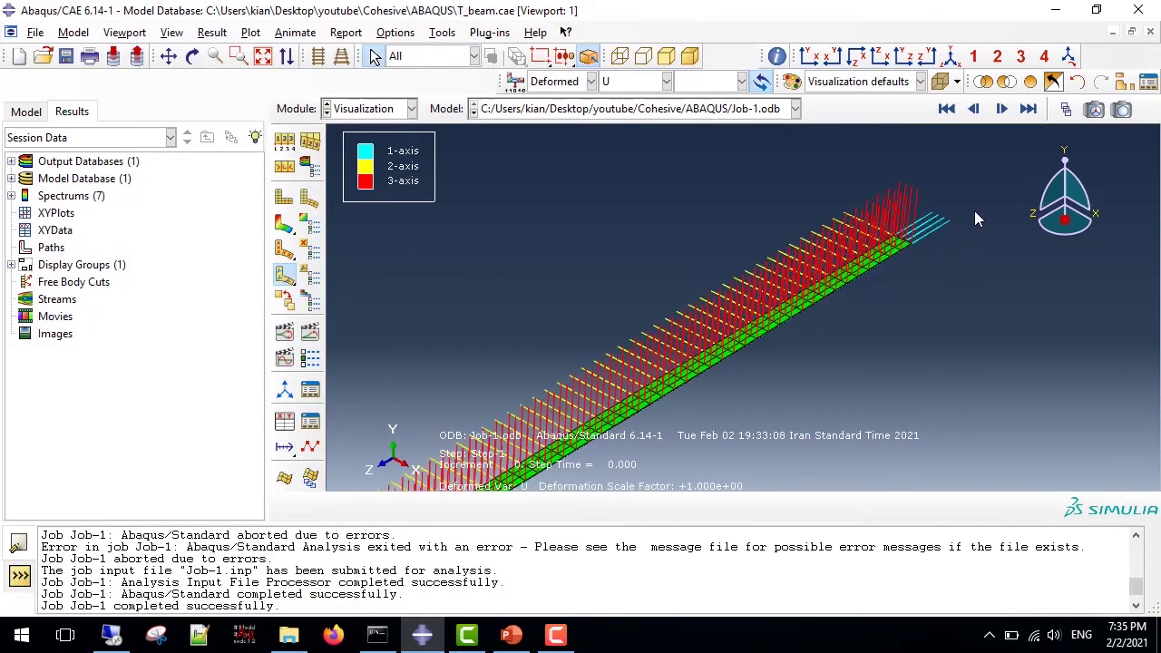
{"action": "scroll", "coordinate": [907, 252], "scroll_direction": "up", "scroll_amount": 5}
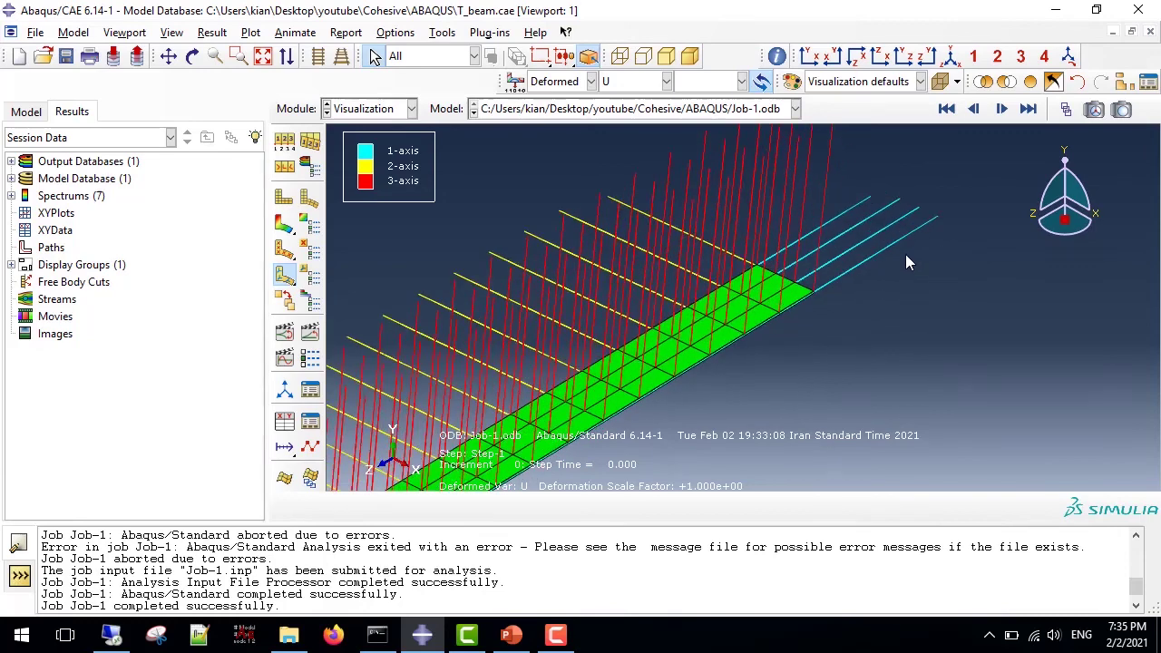